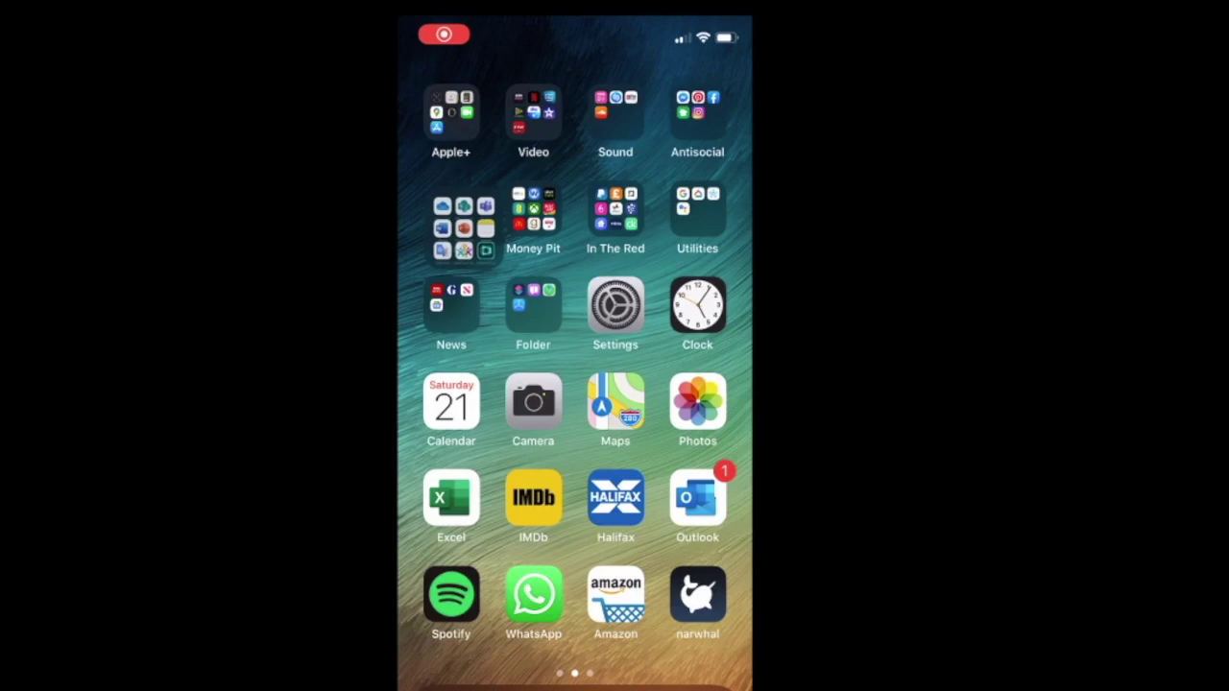
Step: Launch Teams from the Microsoft folder and open the BHA-2019-2020-8Y-En3 General channel
click(463, 227)
click(662, 299)
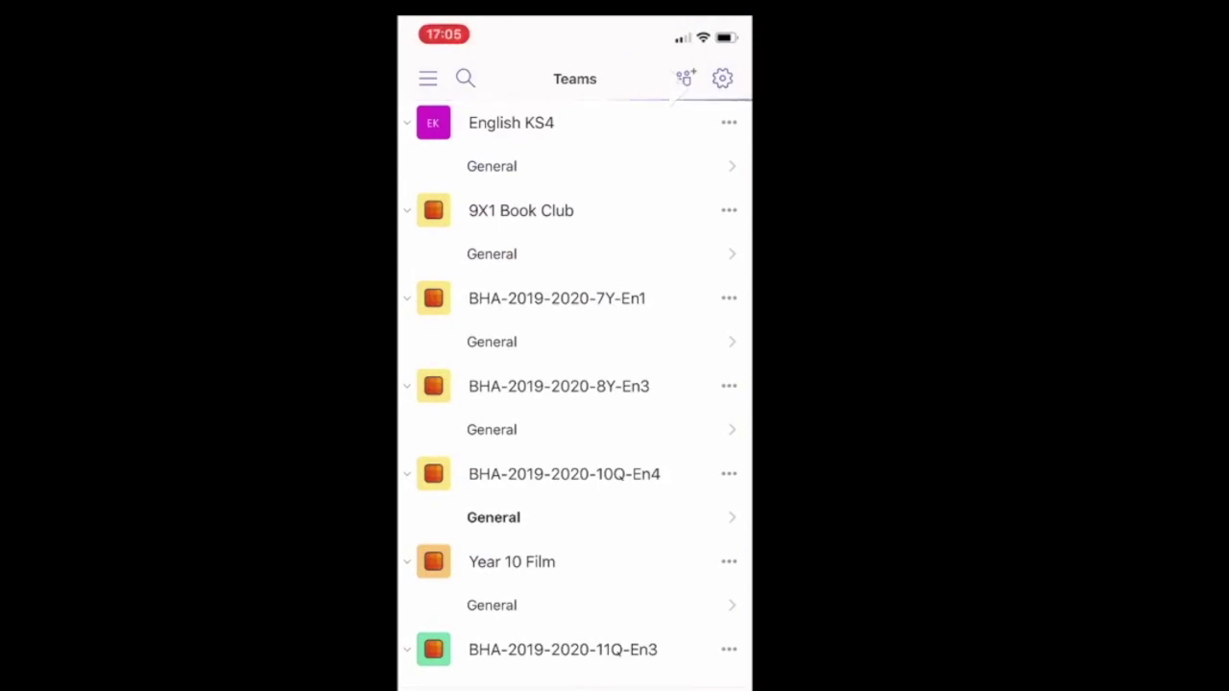
click(492, 429)
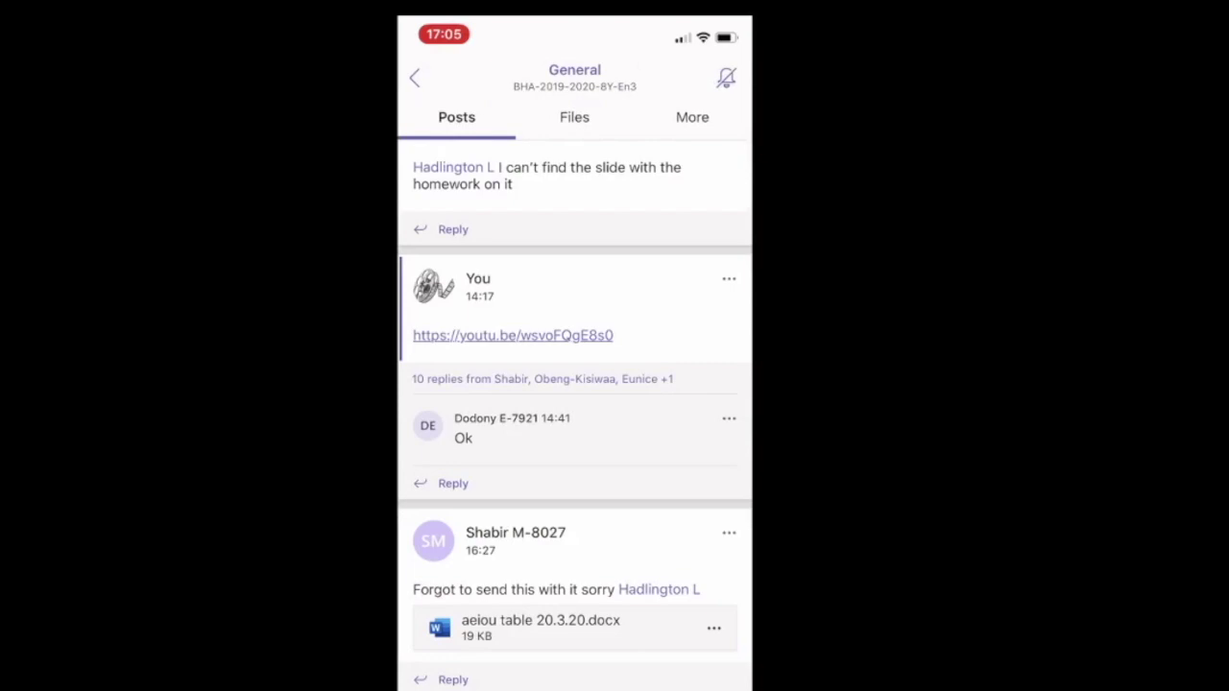
Step: Open 8Y3 Work.pptx from the channel's Class Materials files and open it in PowerPoint
click(574, 118)
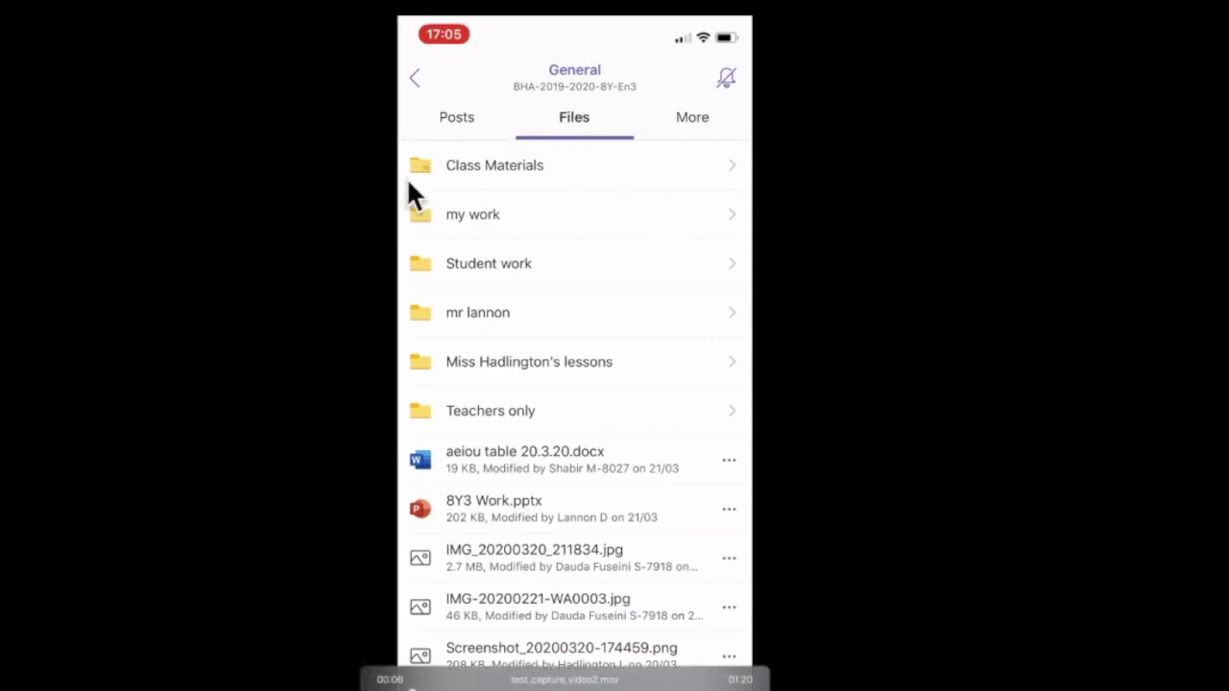
click(547, 166)
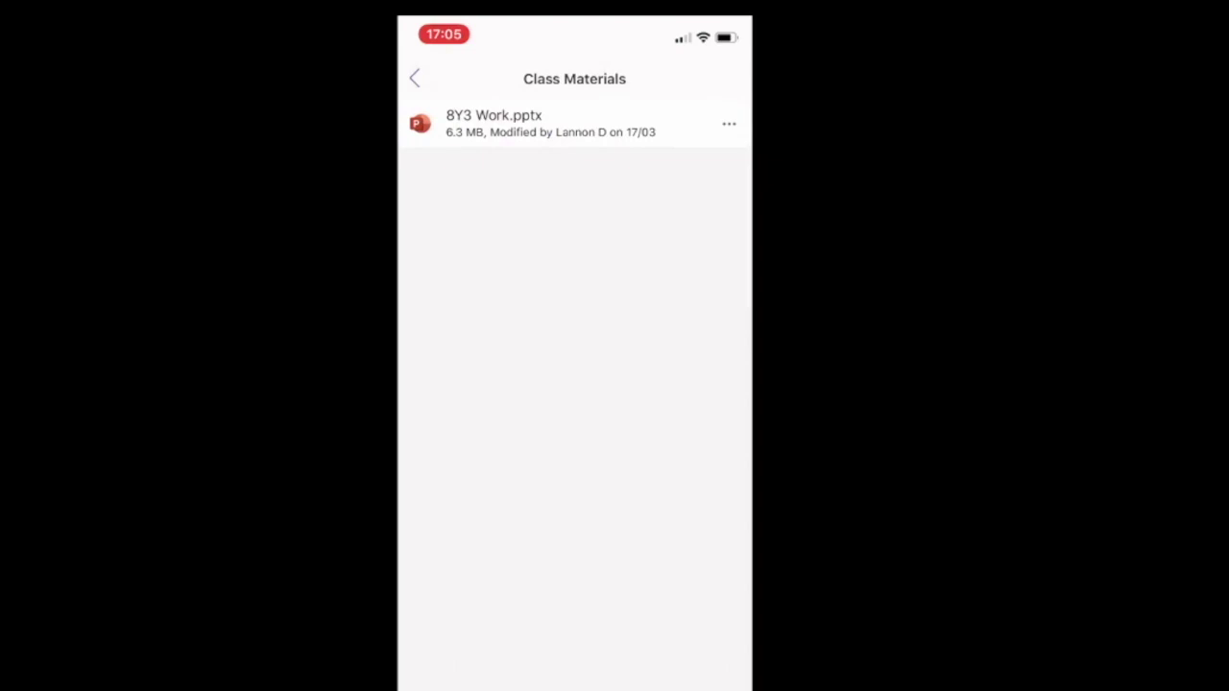
click(729, 123)
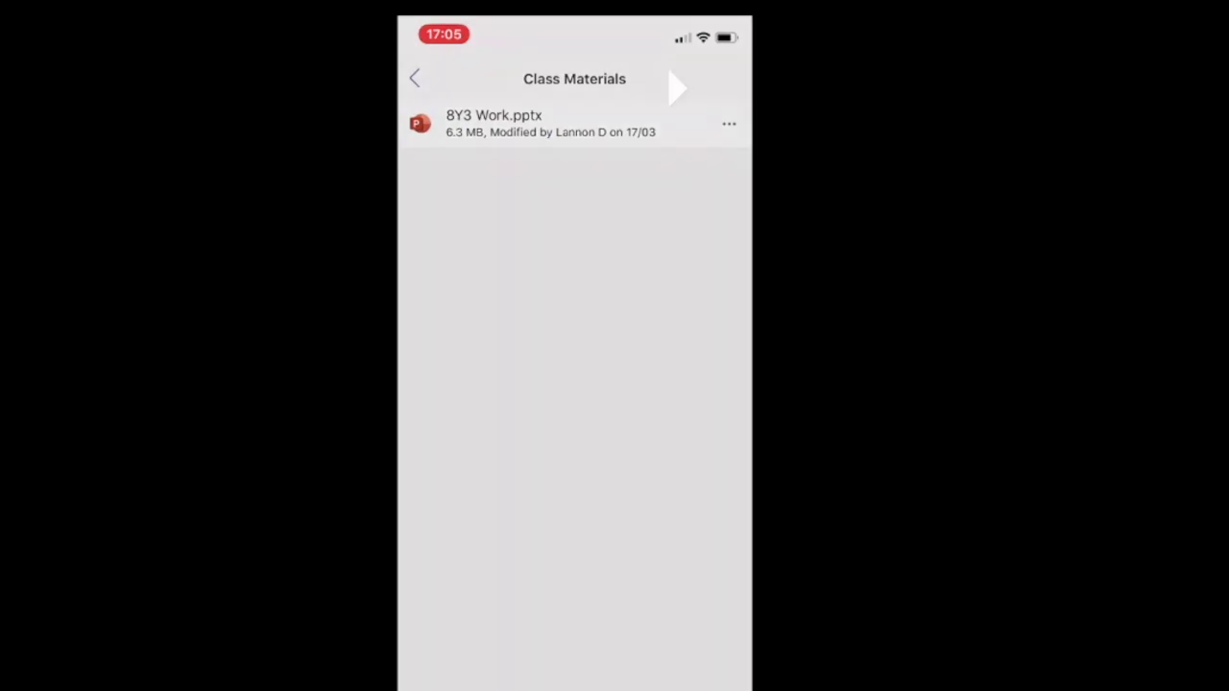
click(672, 87)
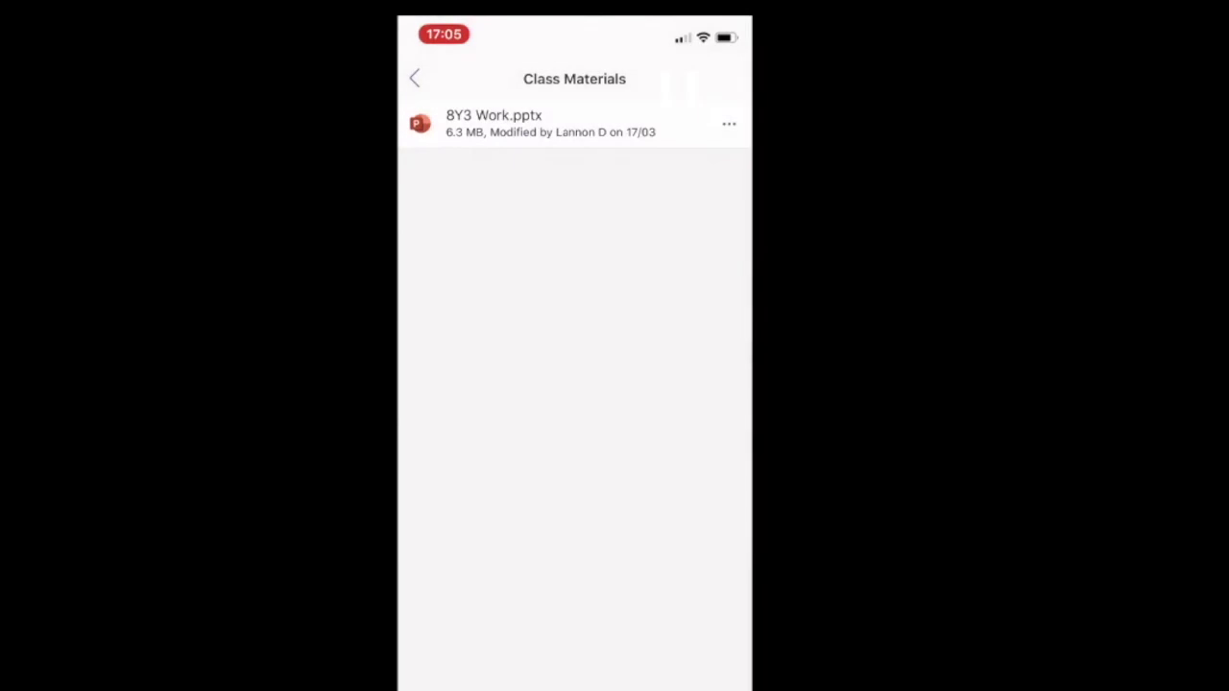
click(518, 123)
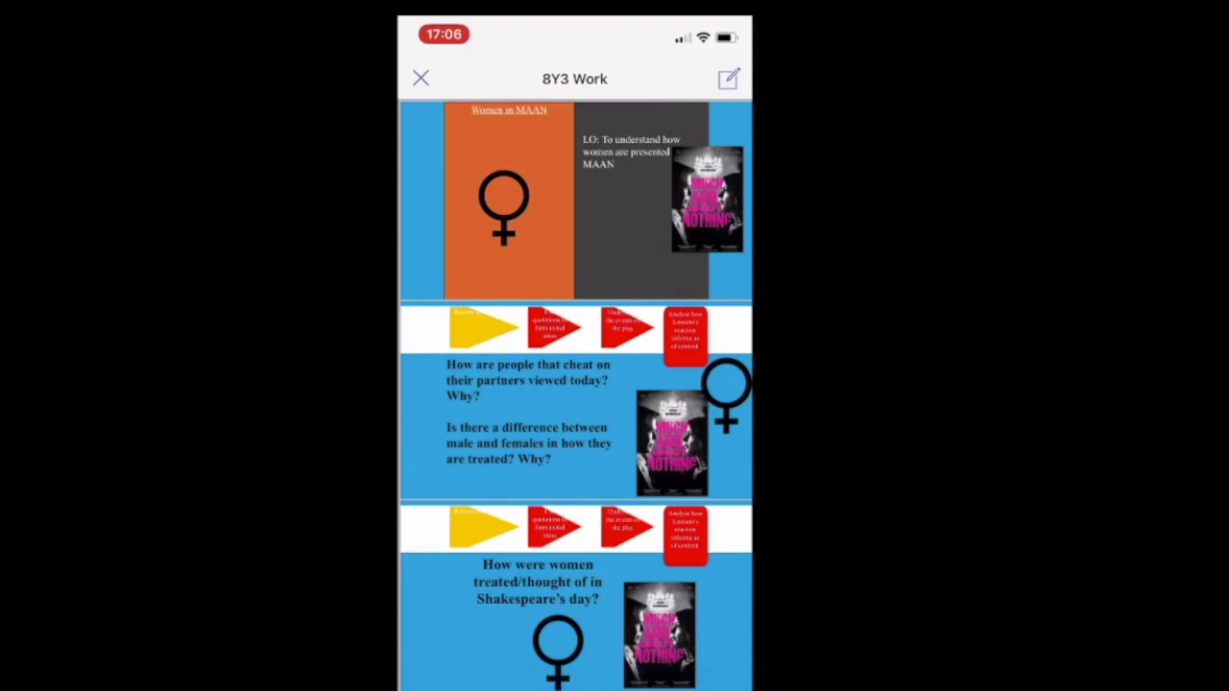
click(728, 79)
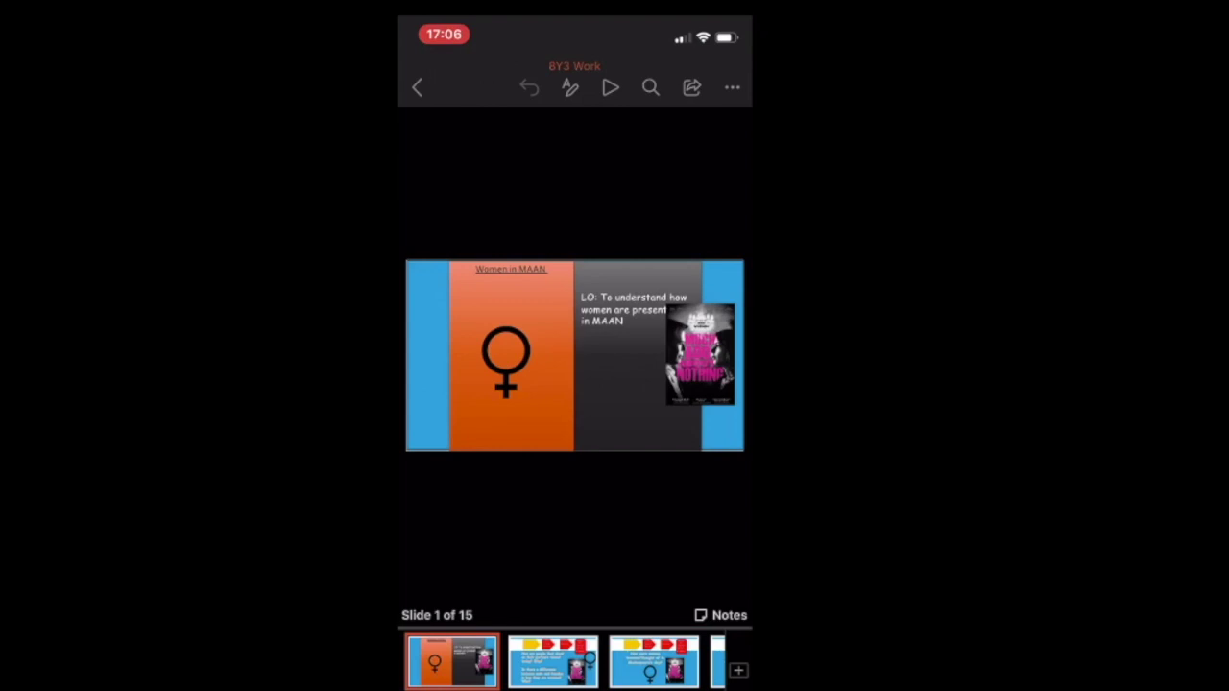
Step: Bring up the file options menu for the 8Y3 Work presentation
click(687, 87)
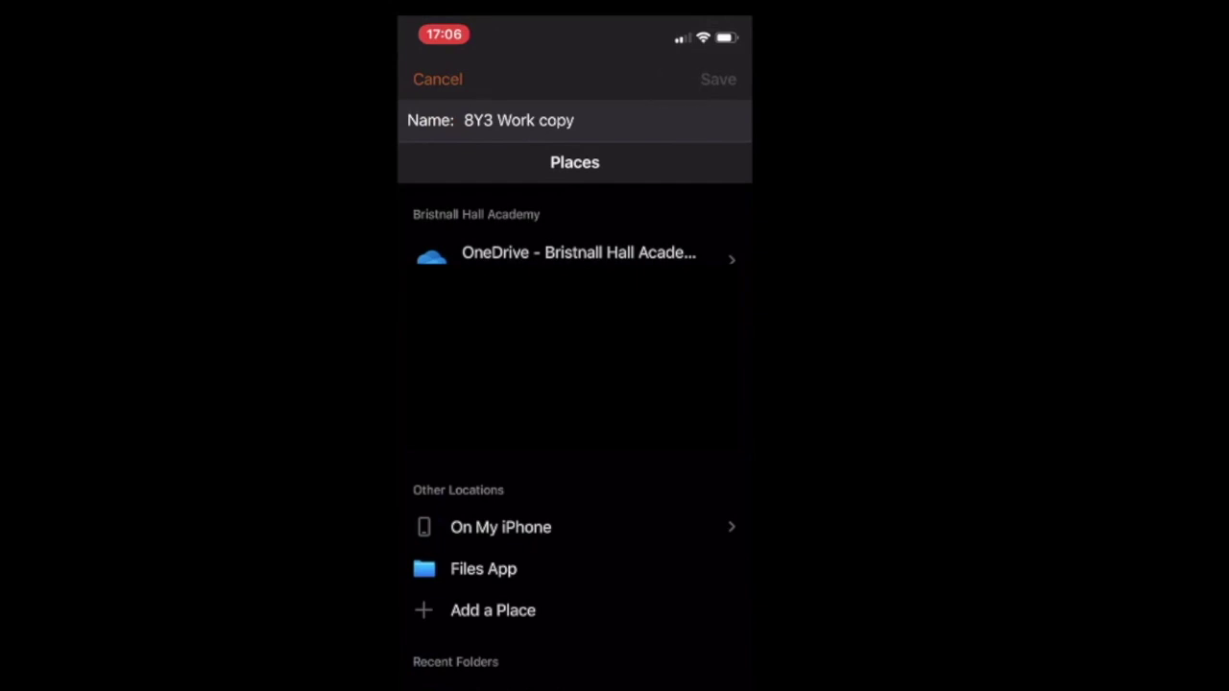
Step: Save a copy named '8Y3 Work copy' to OneDrive
mouse_move(571, 232)
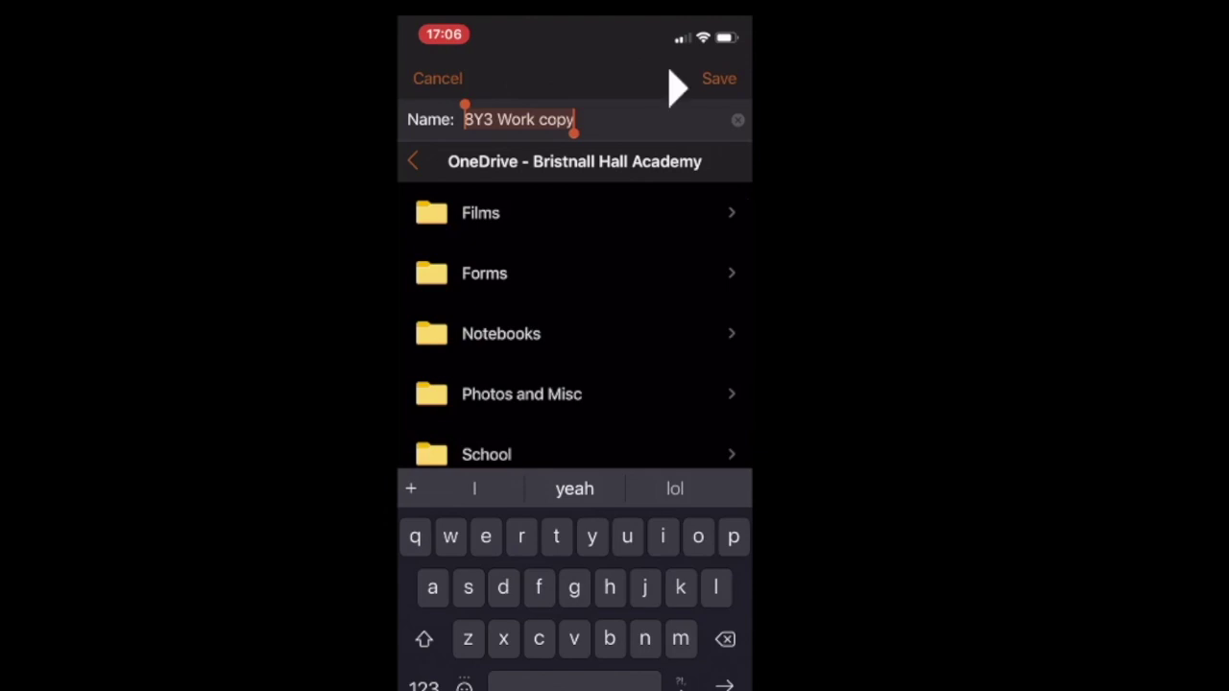
click(718, 78)
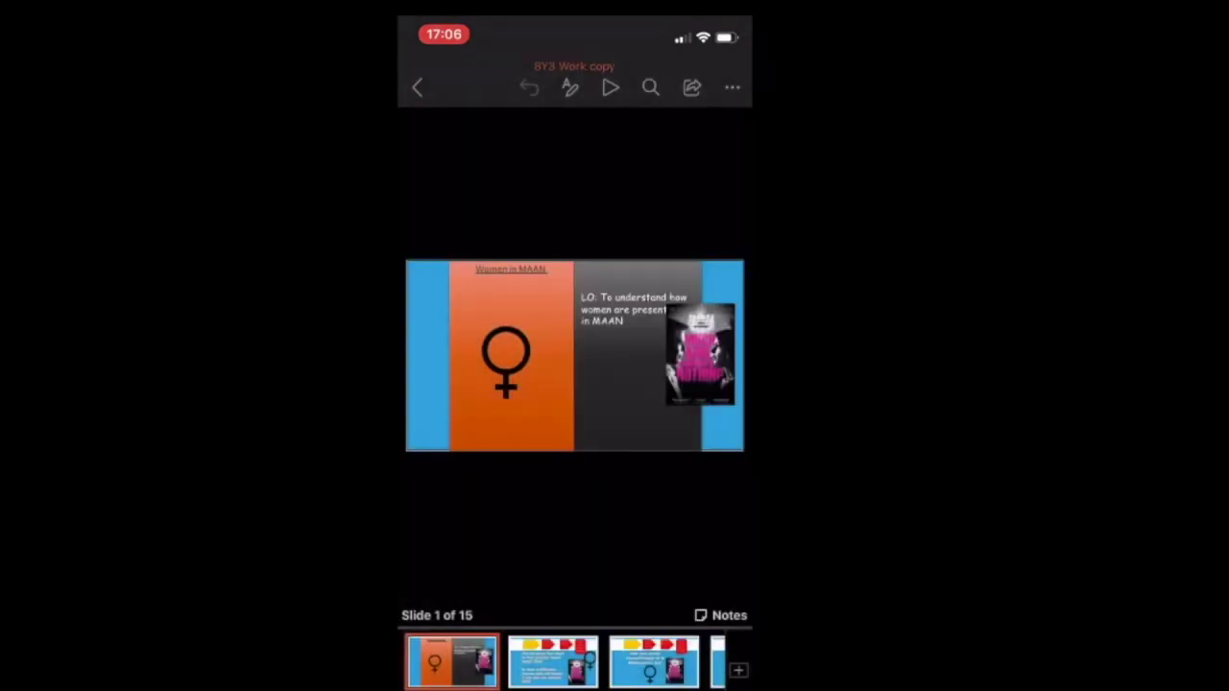
Step: Replace the question text on slide 2 with 'Bleh bleh', then show the file options
click(553, 663)
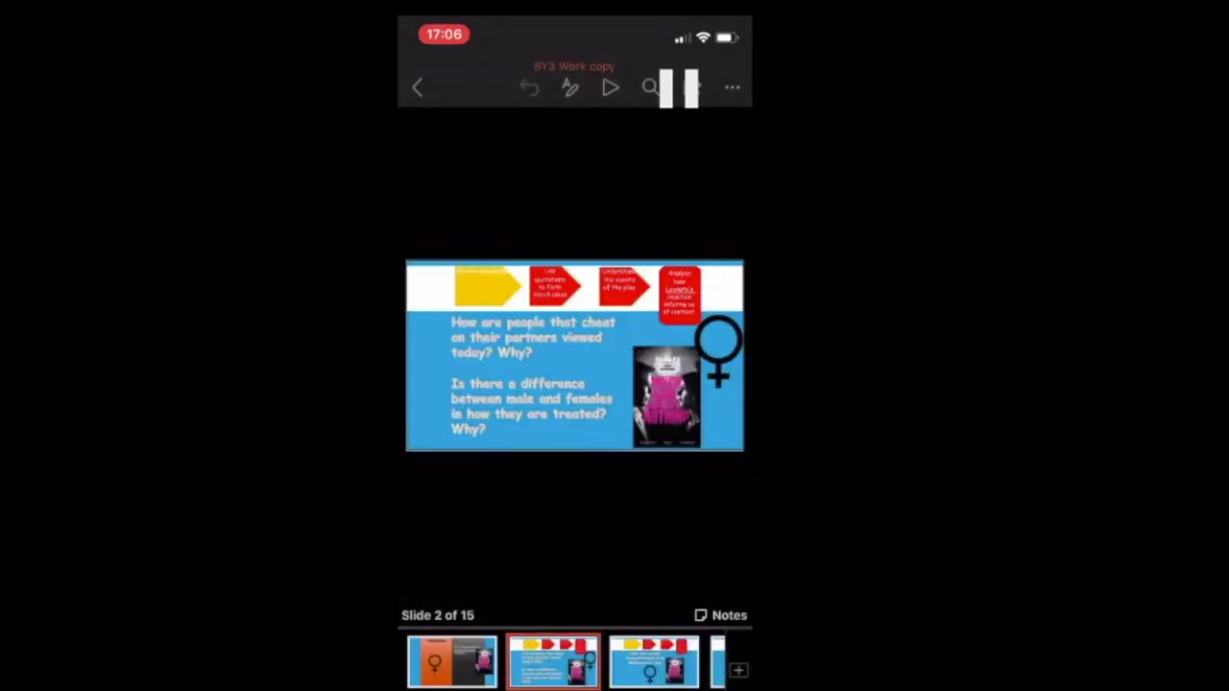
click(539, 374)
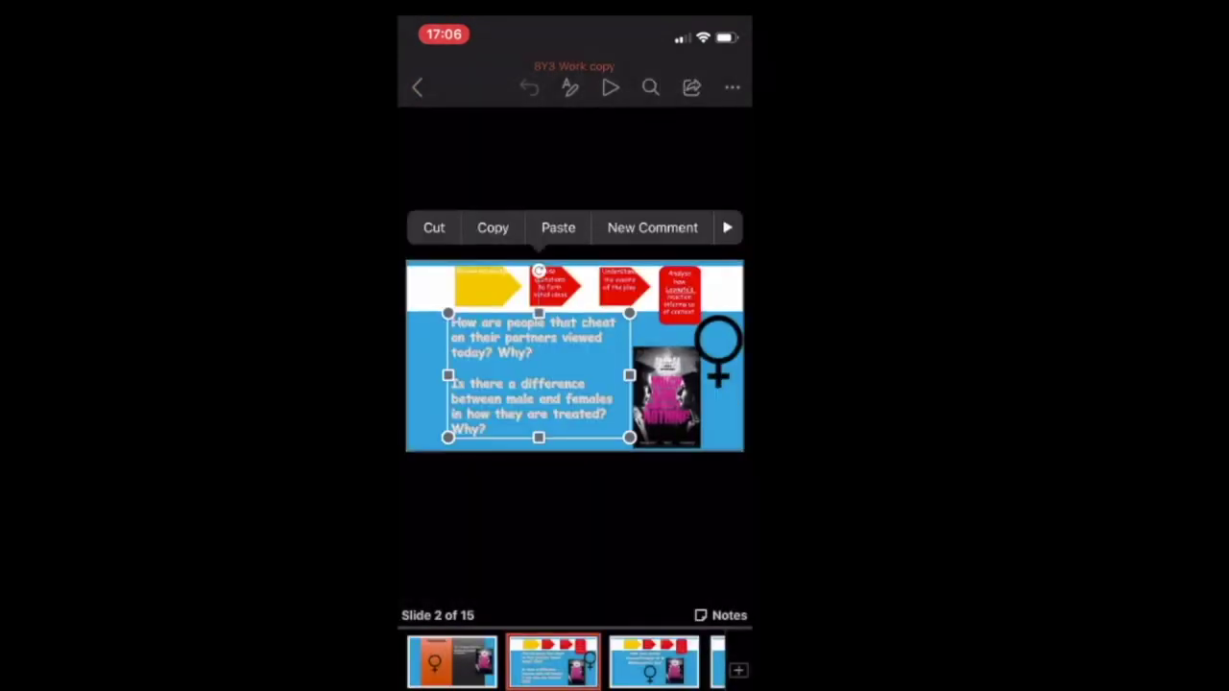
click(727, 227)
click(680, 227)
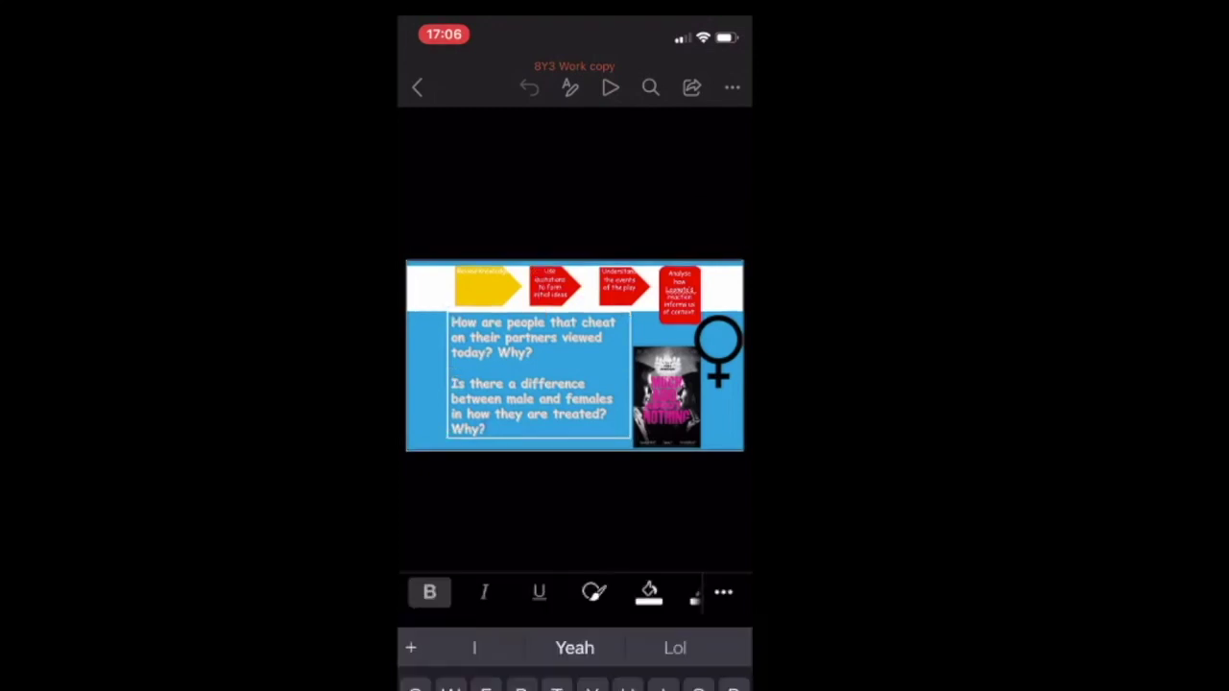
key(BackSpace)
key(BackSpace)
key(BackSpace)
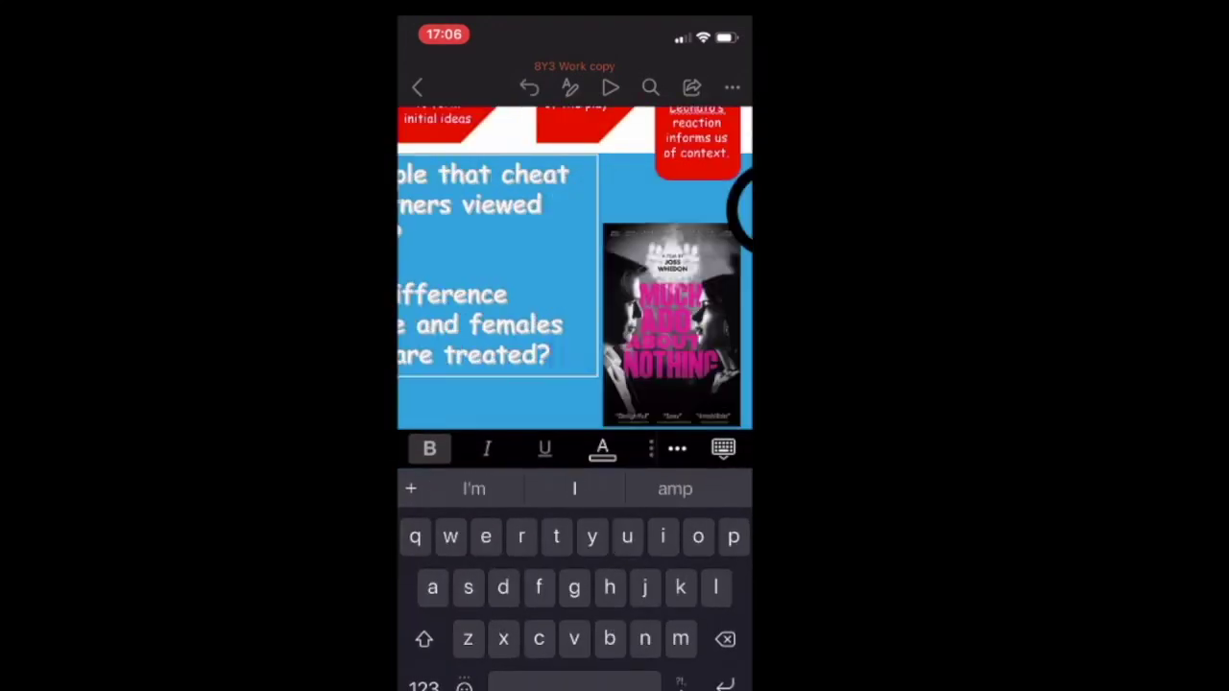
key(BackSpace)
key(BackSpace)
key(BackSpace)
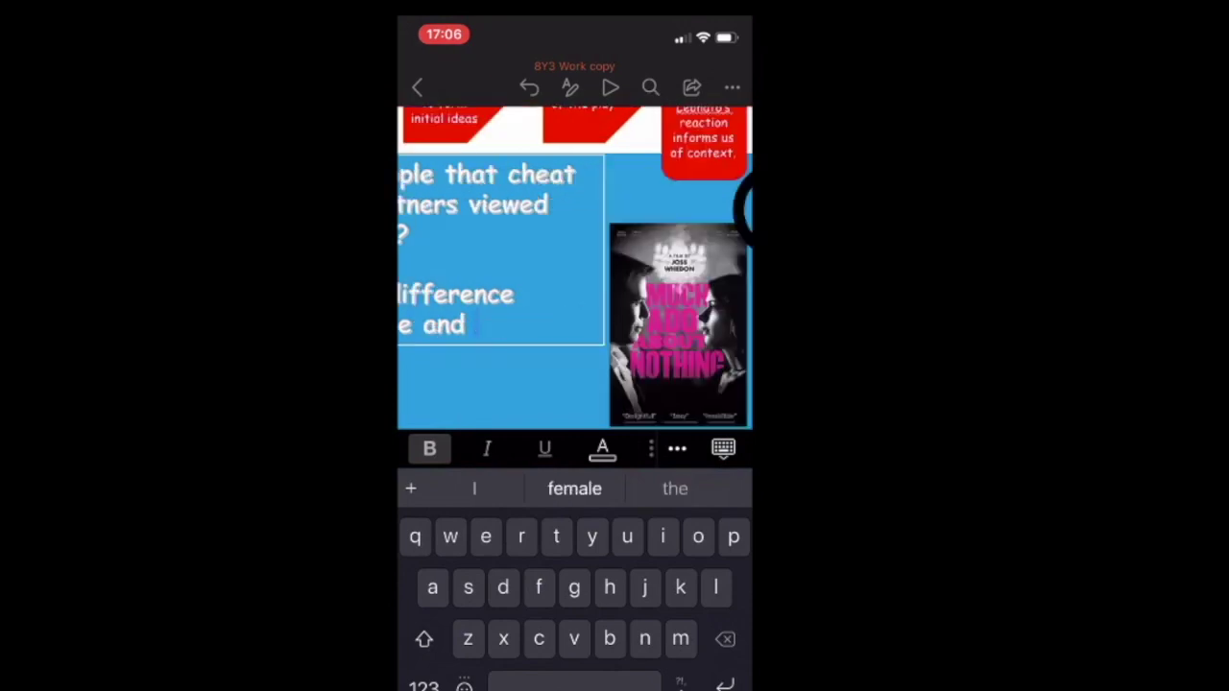
key(BackSpace)
key(BackSpace)
key(BackSpace)
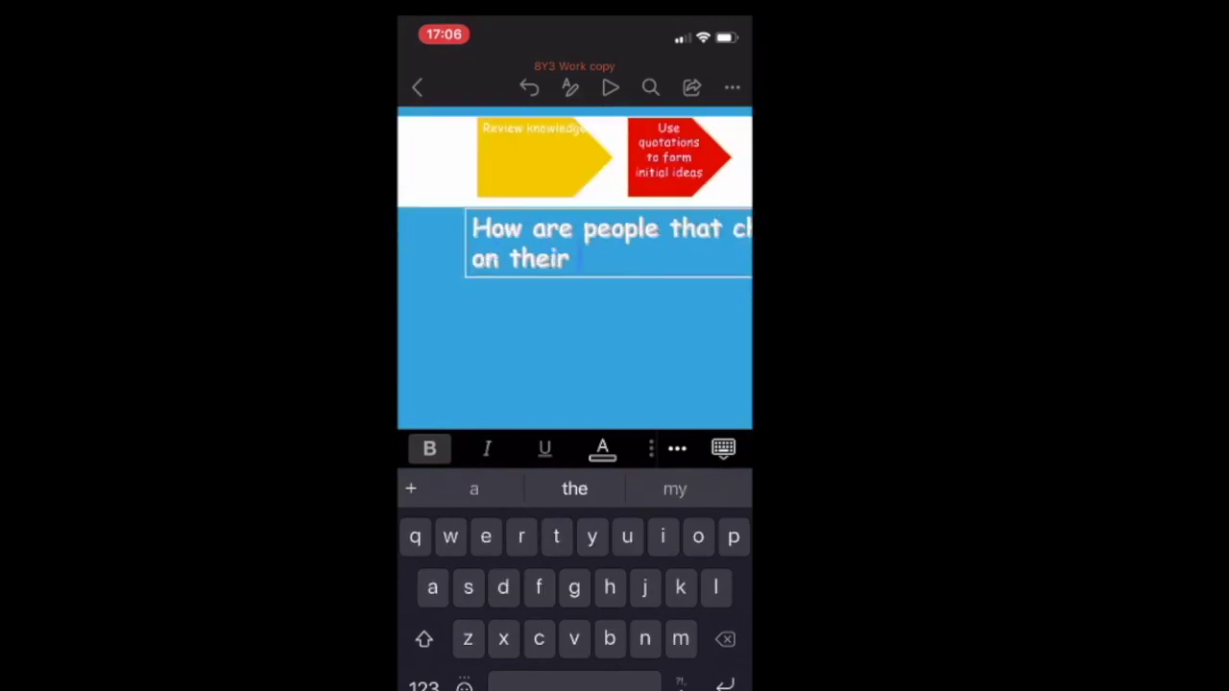
text(Bleh bleh)
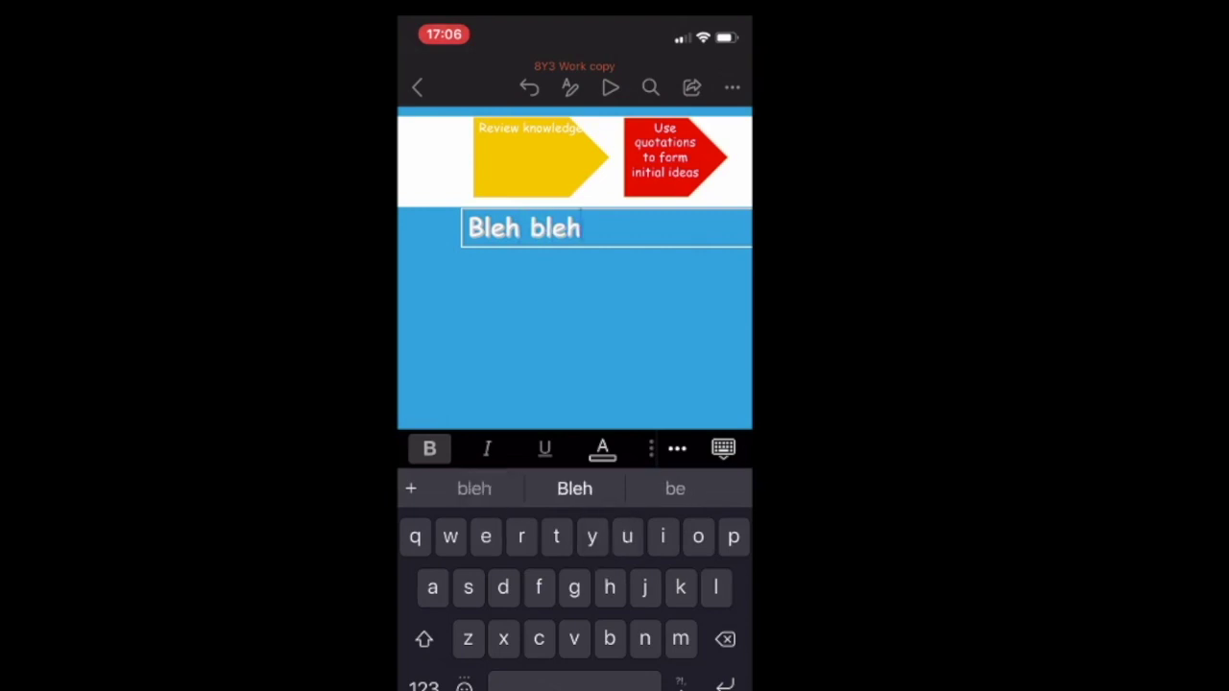
click(732, 87)
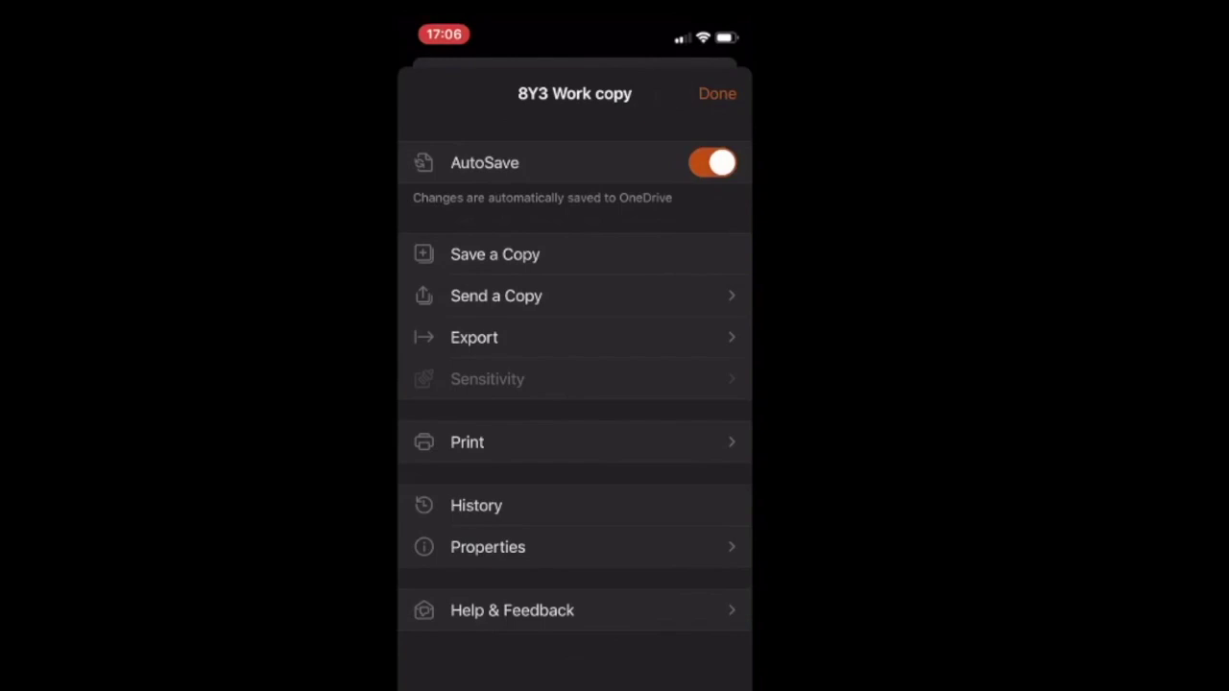
Step: Send a copy of the presentation with another app, choosing Teams from the share sheet
click(495, 296)
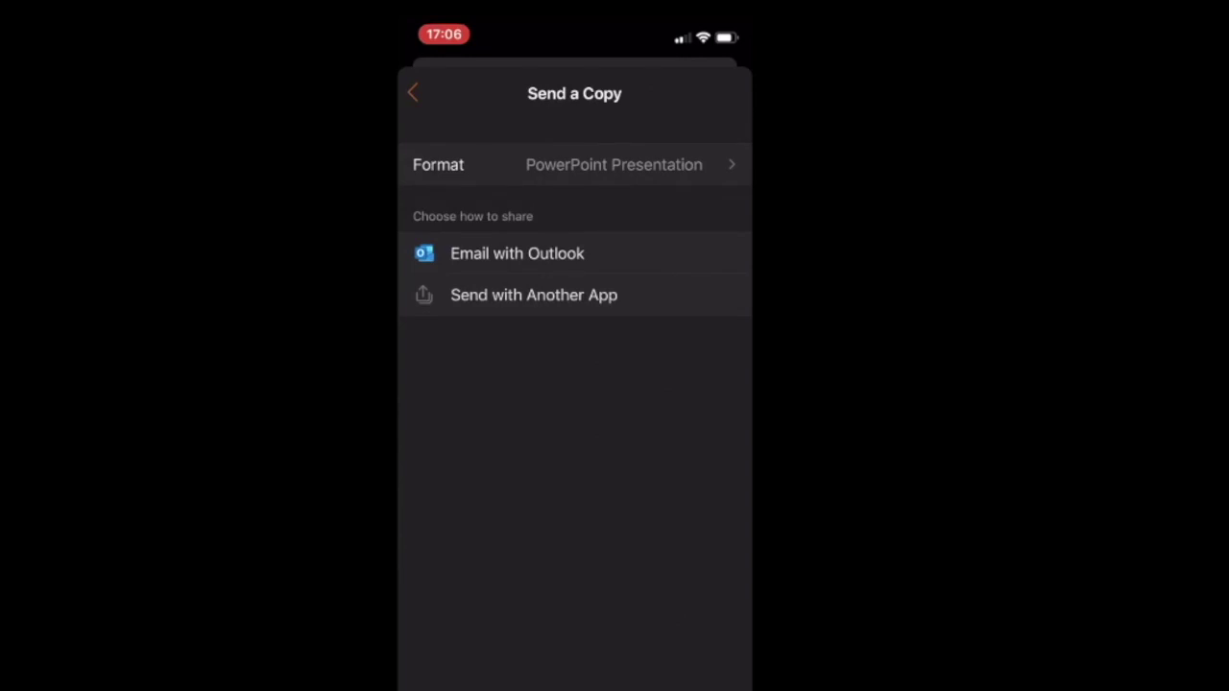
click(533, 295)
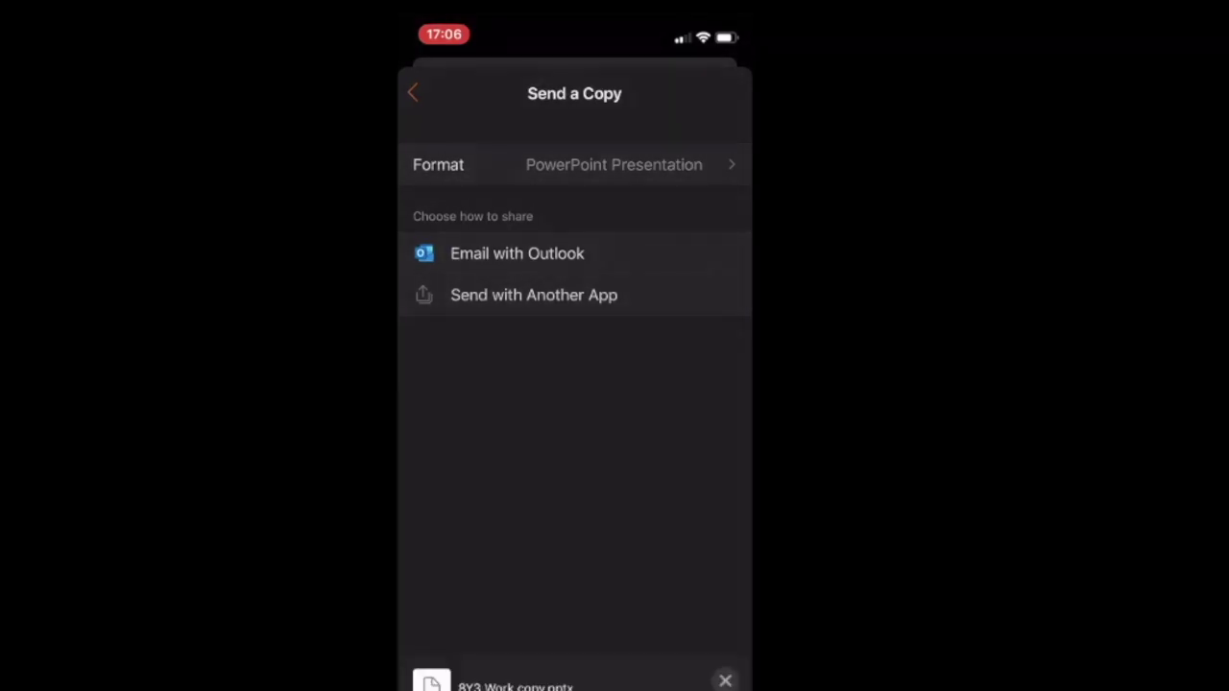
scroll(574, 614, right, 5)
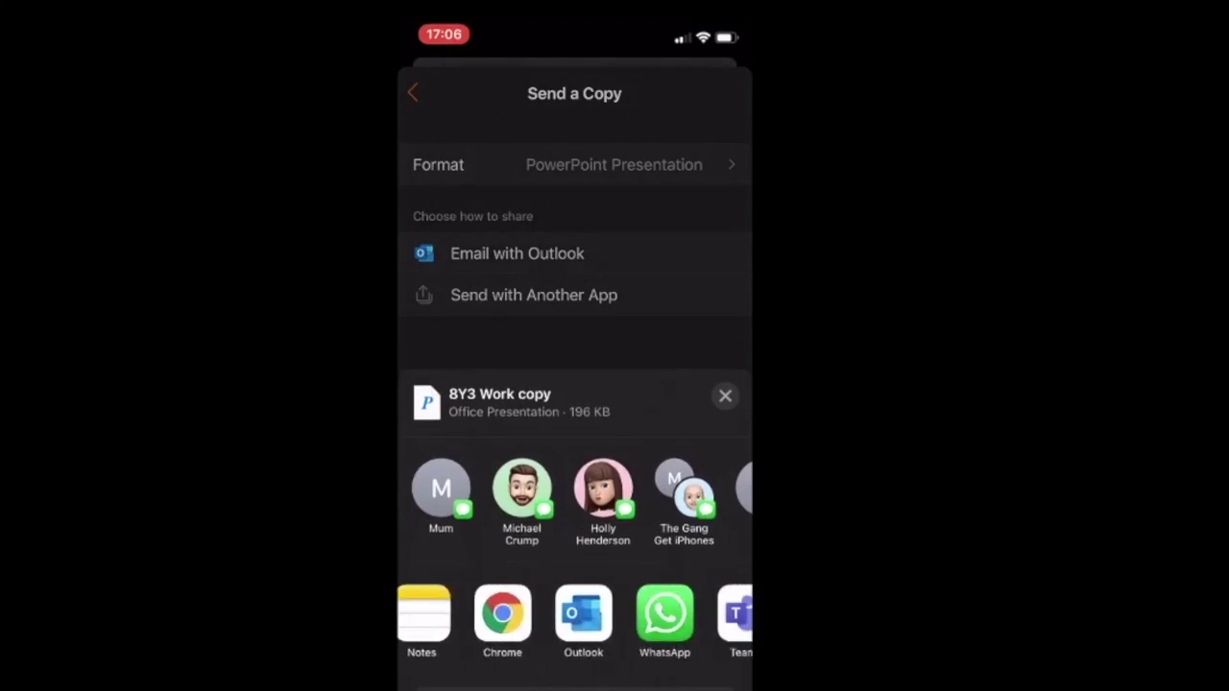
scroll(574, 614, right, 3)
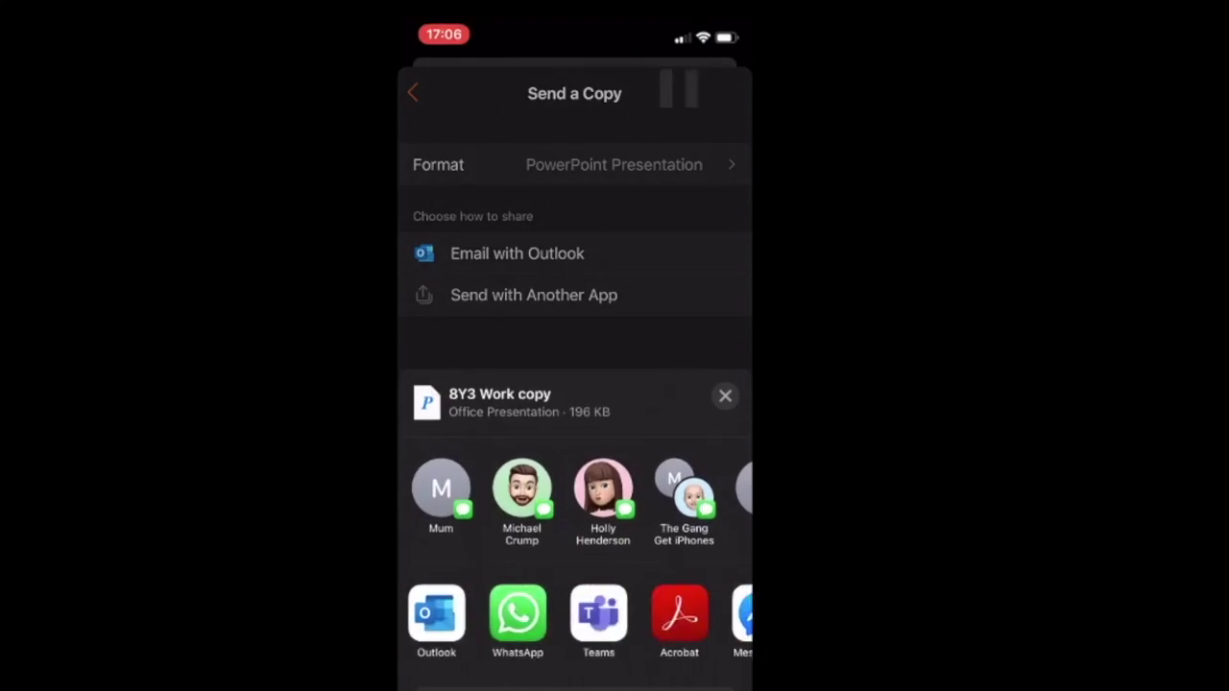
click(598, 615)
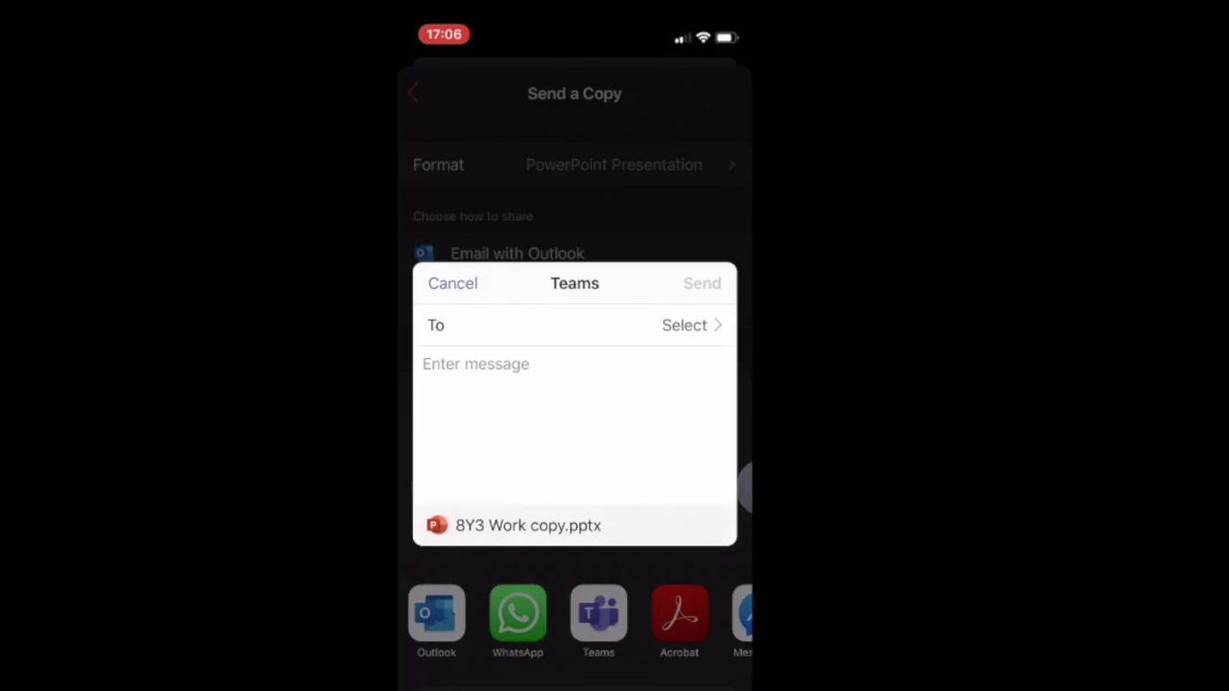
Step: Search recipients for 'Test', pick the General channel and send 8Y3 Work copy.pptx
click(684, 325)
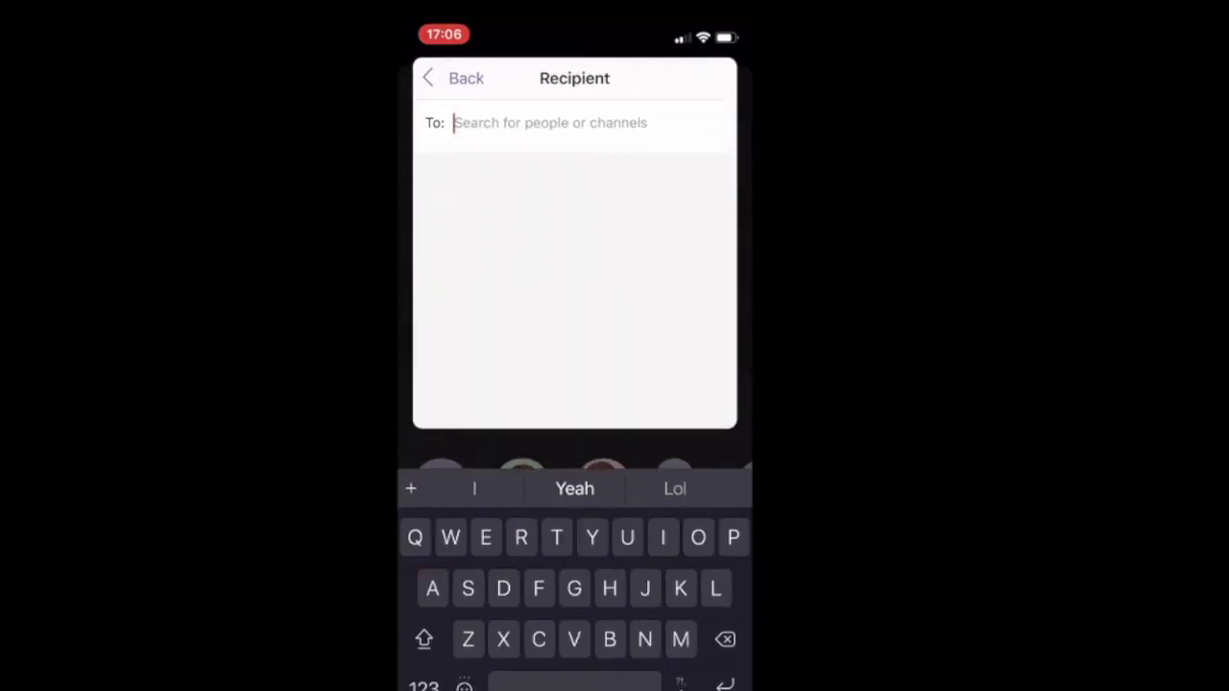
click(424, 685)
text(8)
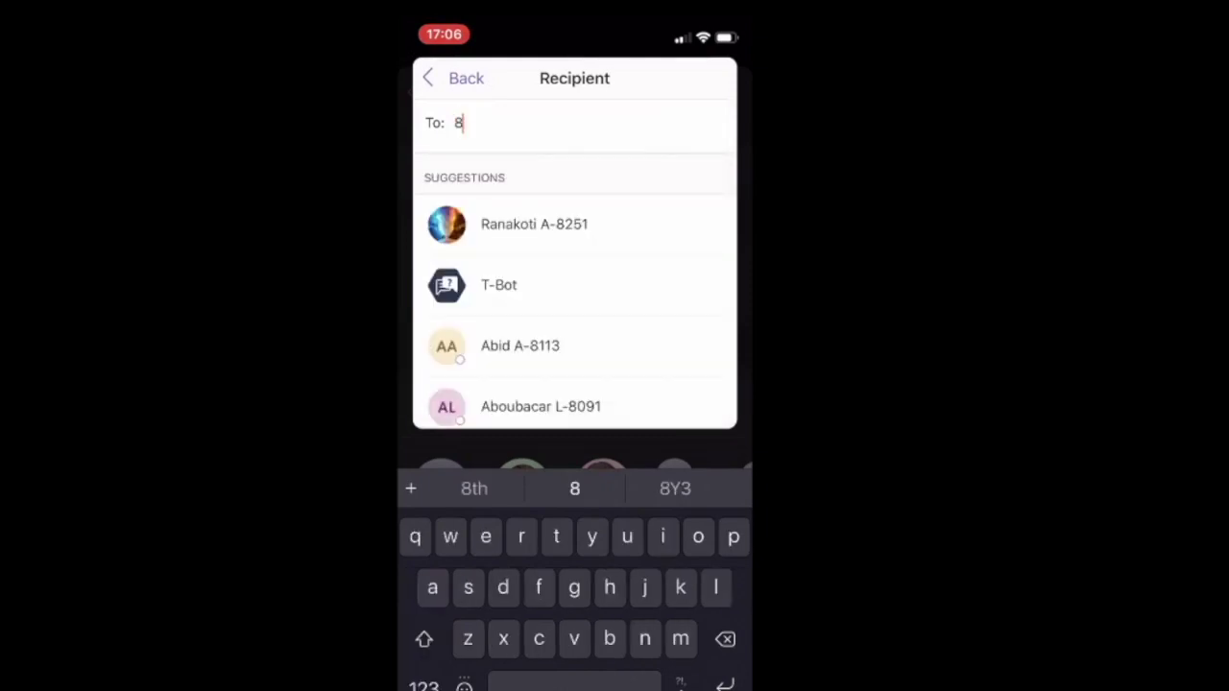
key(BackSpace)
click(423, 685)
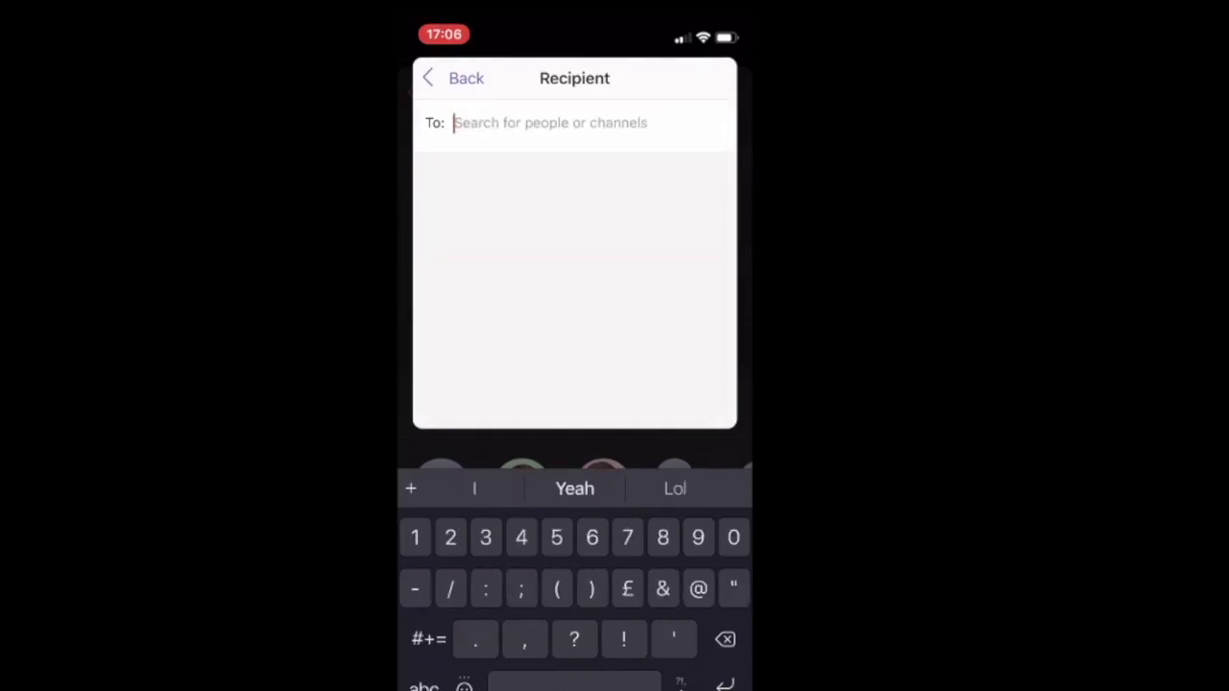
click(423, 686)
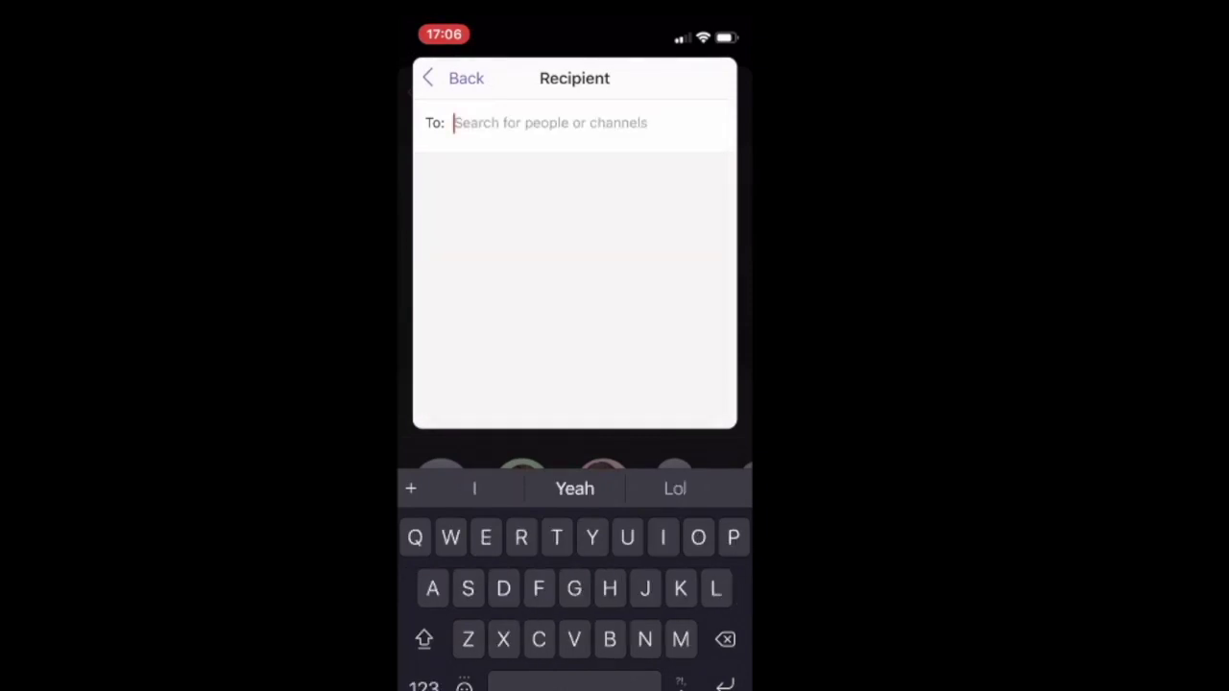
text(Test)
click(508, 225)
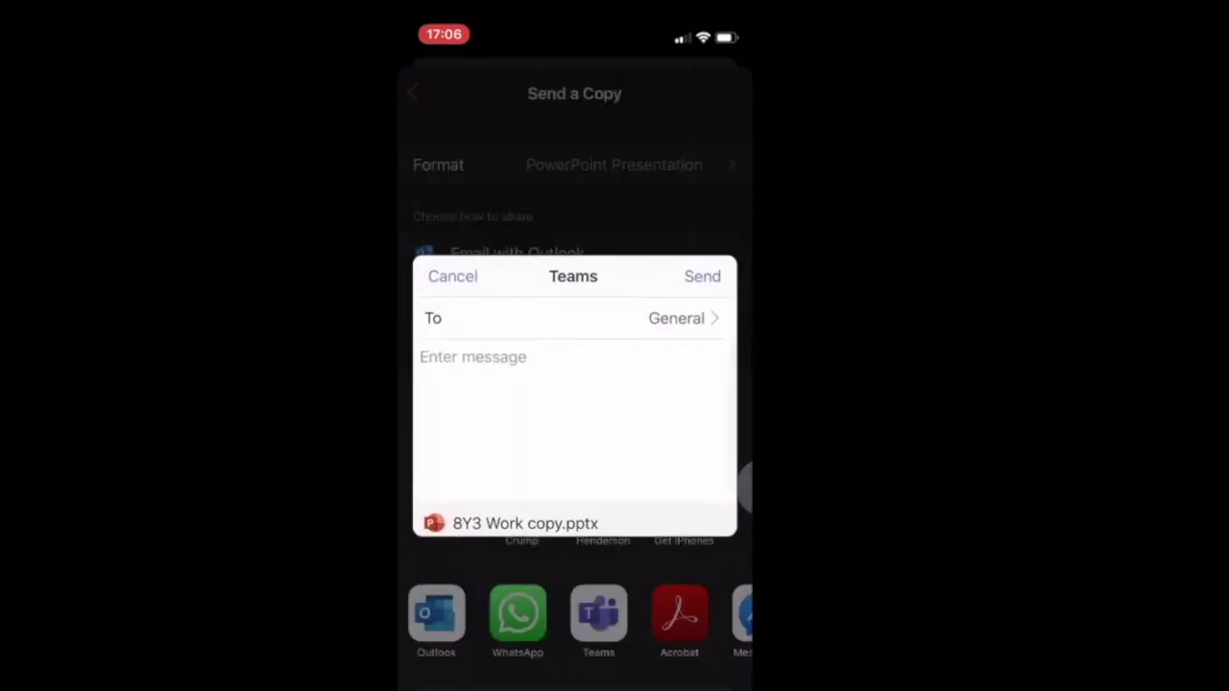
click(702, 283)
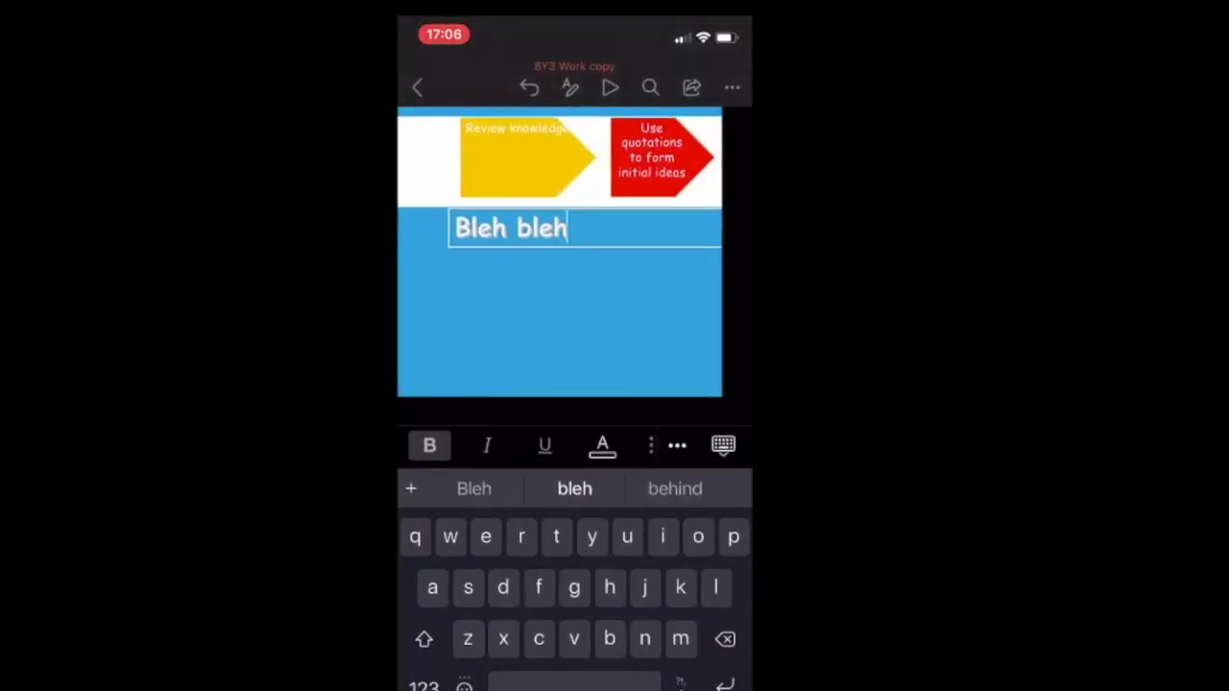
Step: Switch back to Teams and open Test Team's General channel to find the 8Y3 Work copy.pptx post
drag(574, 683, 574, 480)
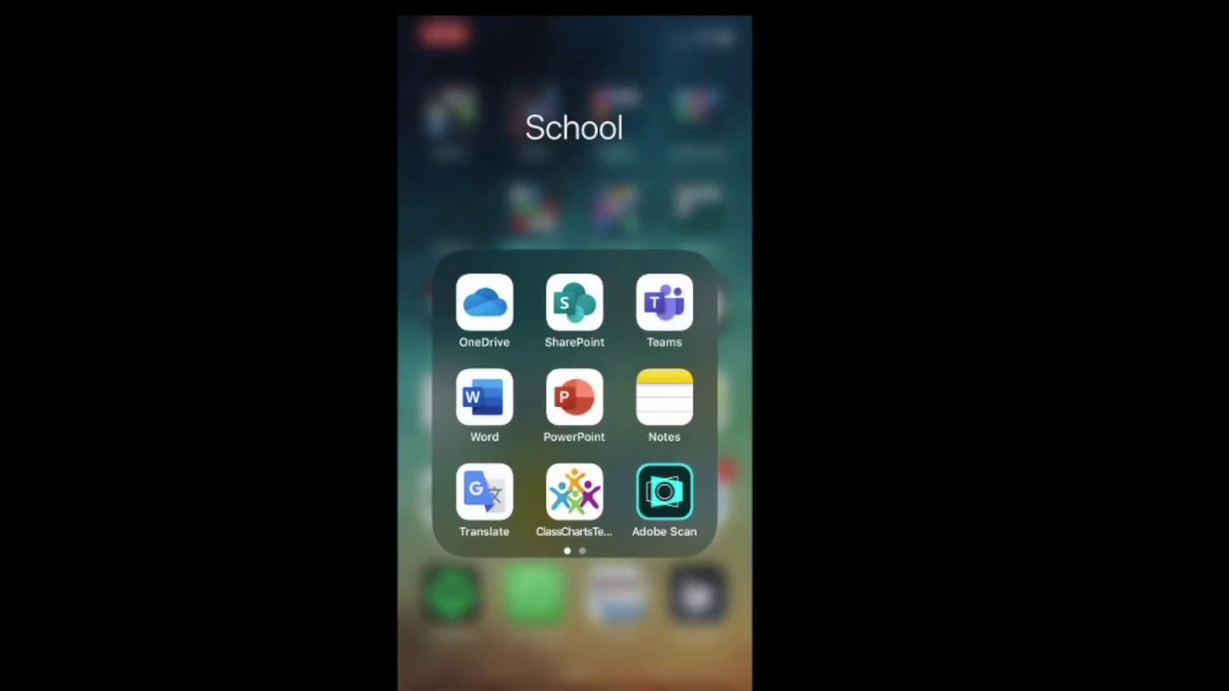
click(574, 396)
click(419, 78)
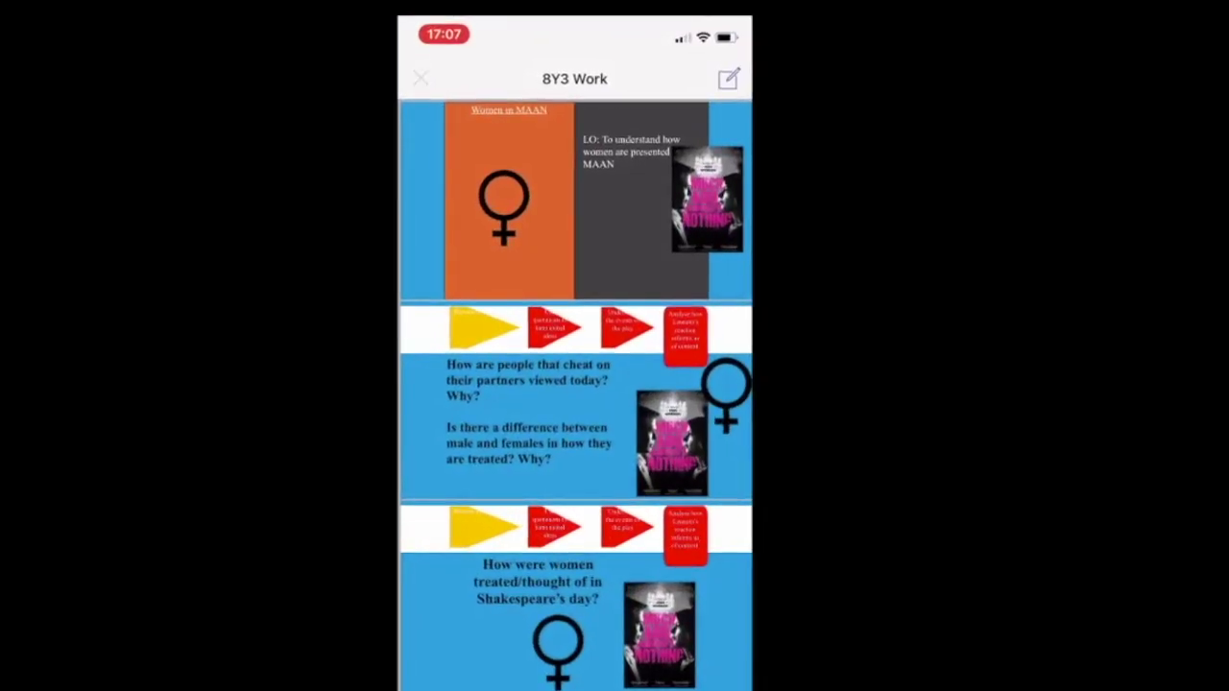
click(414, 77)
click(417, 77)
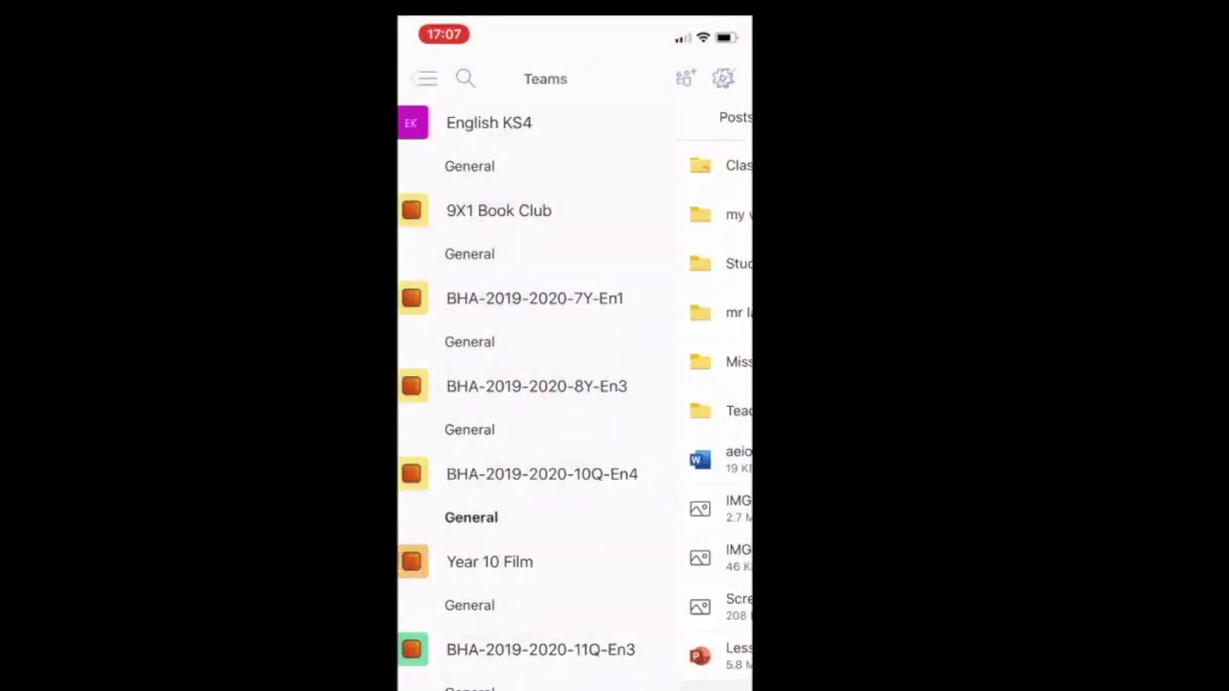
scroll(574, 397, down, 10)
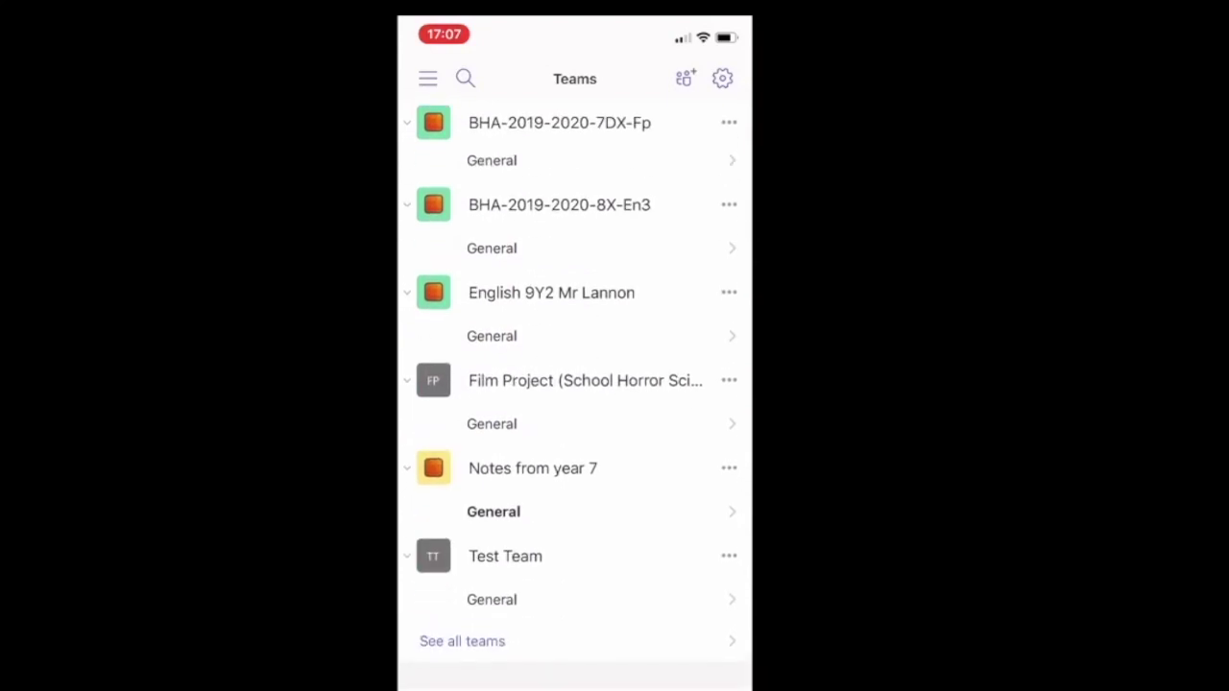
click(491, 600)
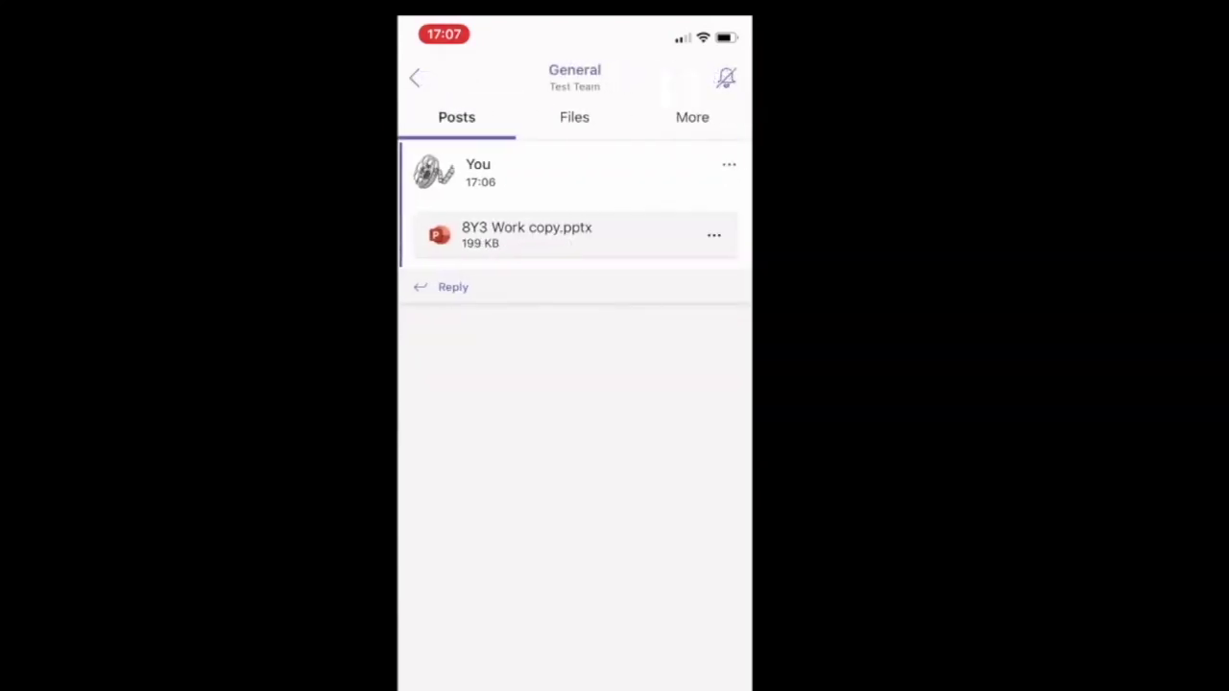